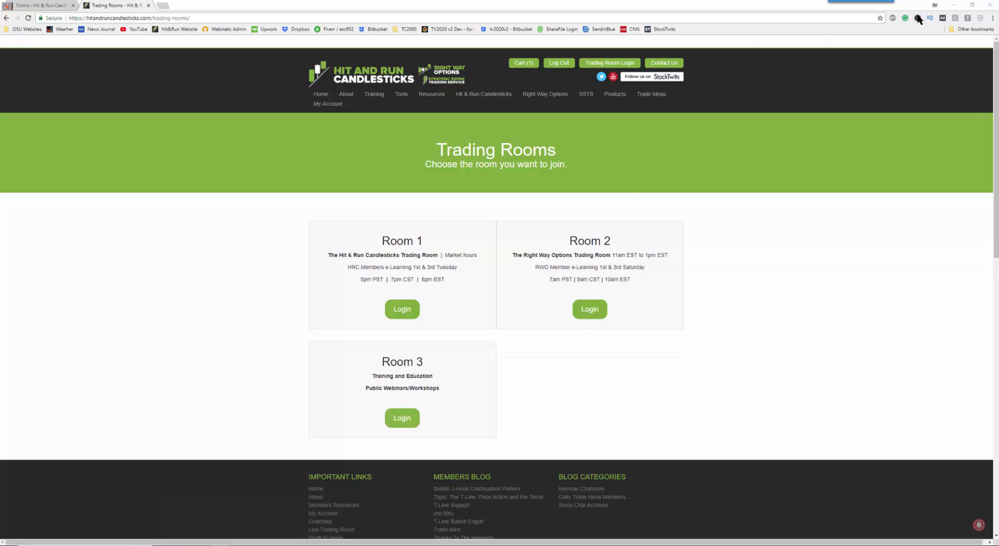
# Step: Close the open Trader Vision 20/20 and allow the tv2020_w32_v2.0.41.91.exe installer to run as a trusted application with unlimited access
pyautogui.click(954, 5)
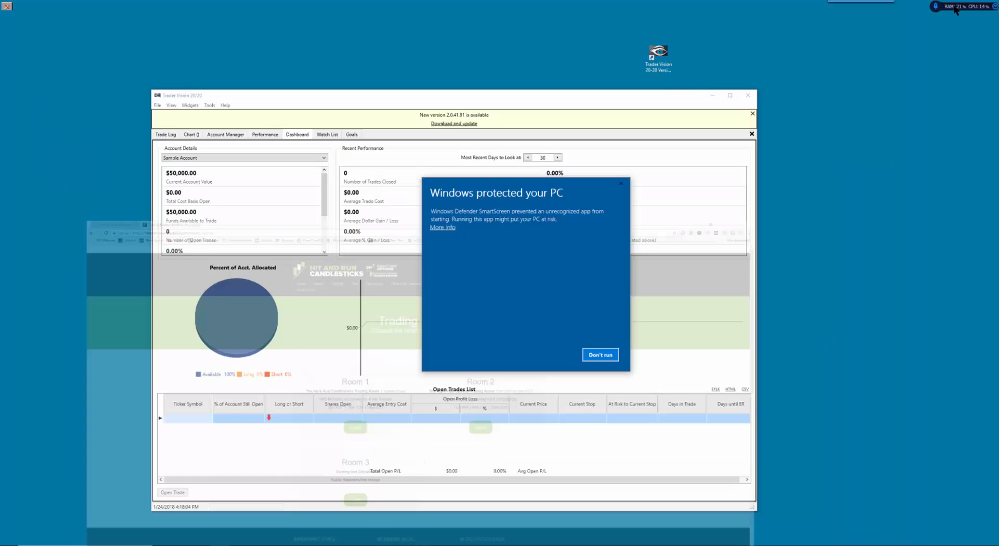
pyautogui.click(442, 228)
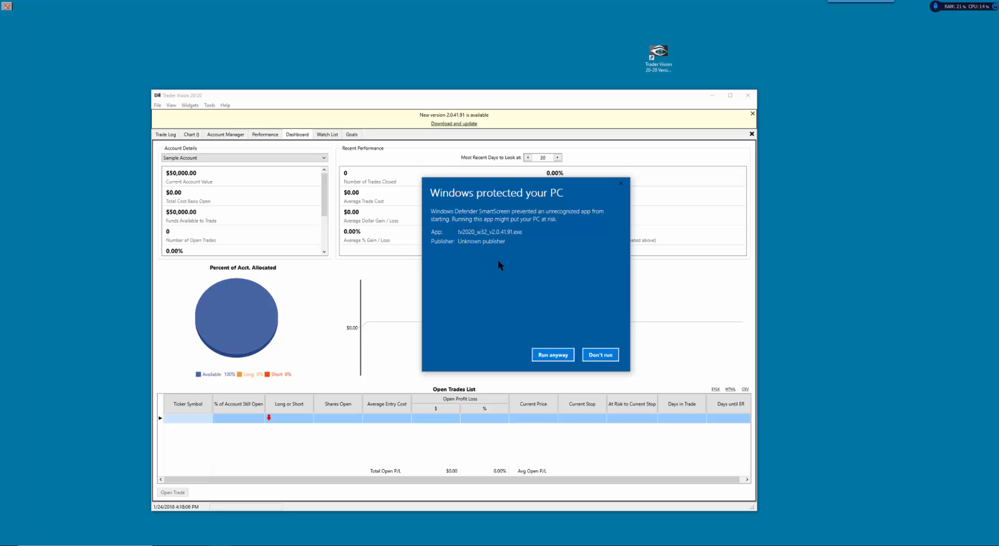
pyautogui.click(748, 97)
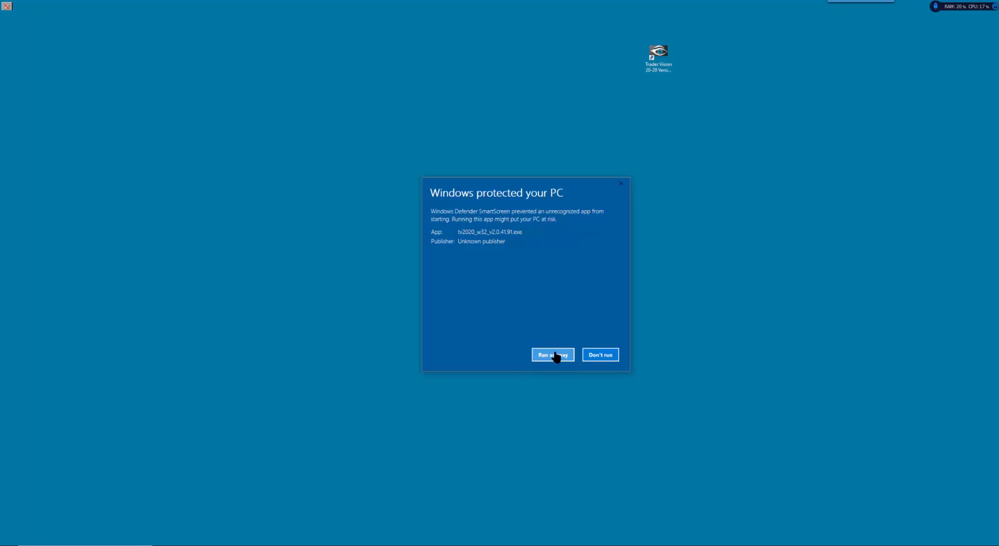
pyautogui.click(551, 358)
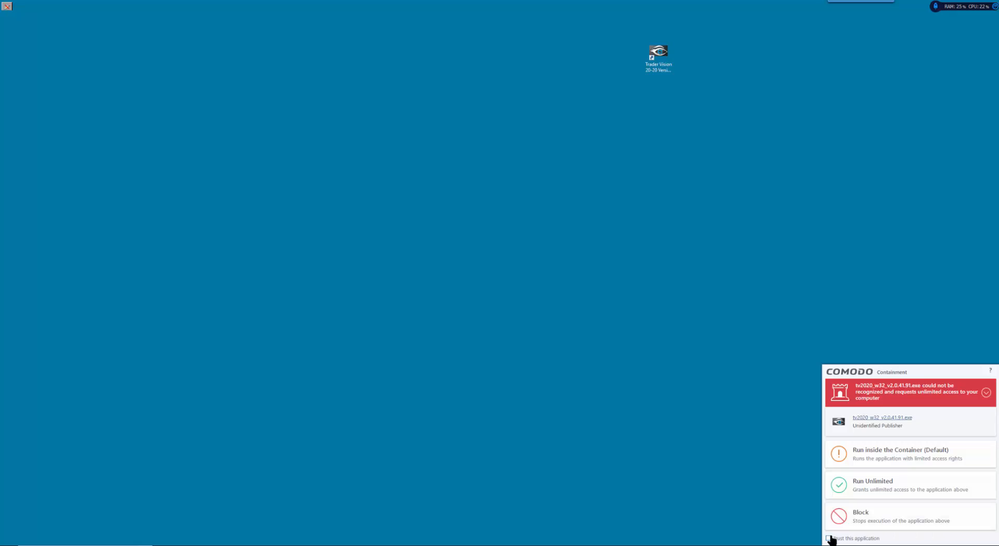
pyautogui.click(830, 538)
pyautogui.click(842, 484)
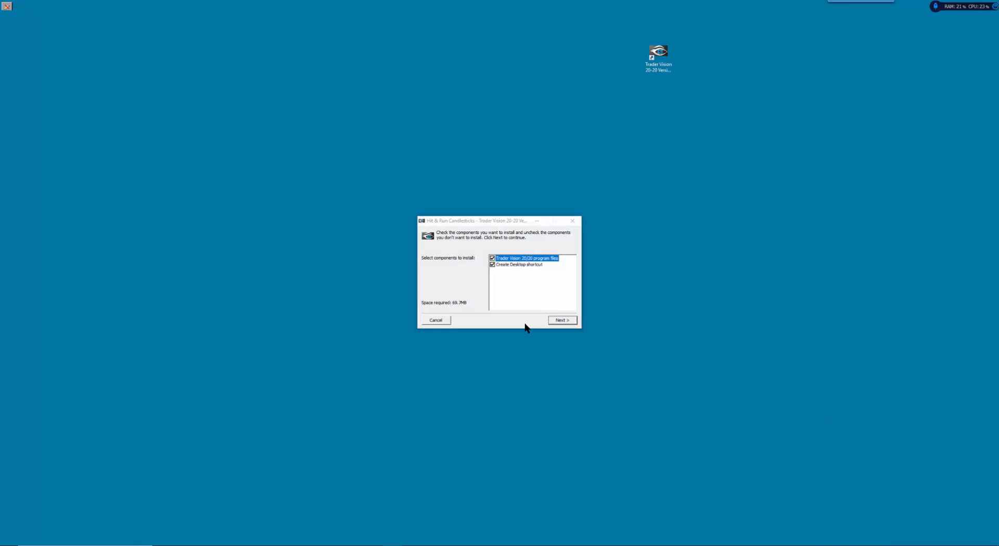
# Step: Install the Trader Vision 20/20 program files with a desktop shortcut and launch the updated program
pyautogui.click(570, 321)
pyautogui.click(569, 322)
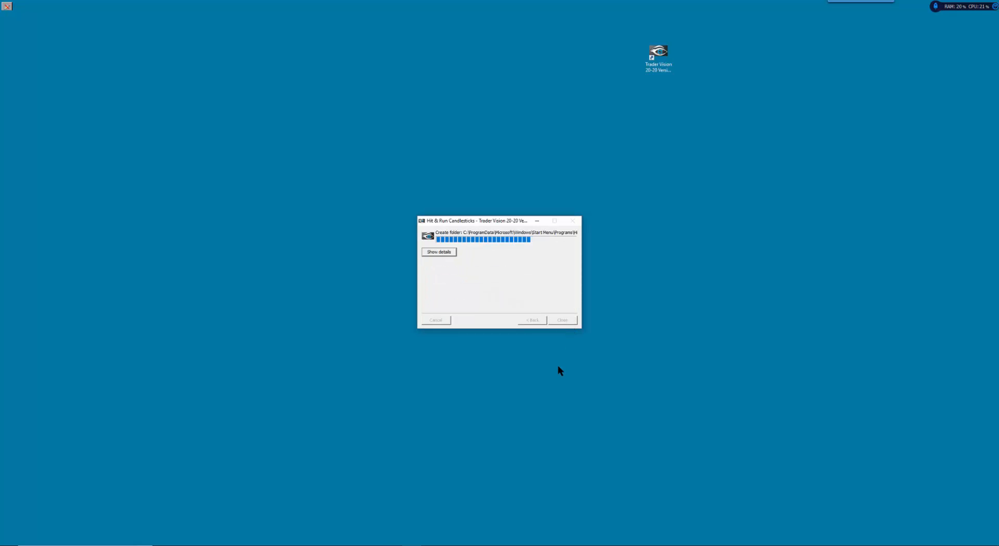
pyautogui.click(562, 321)
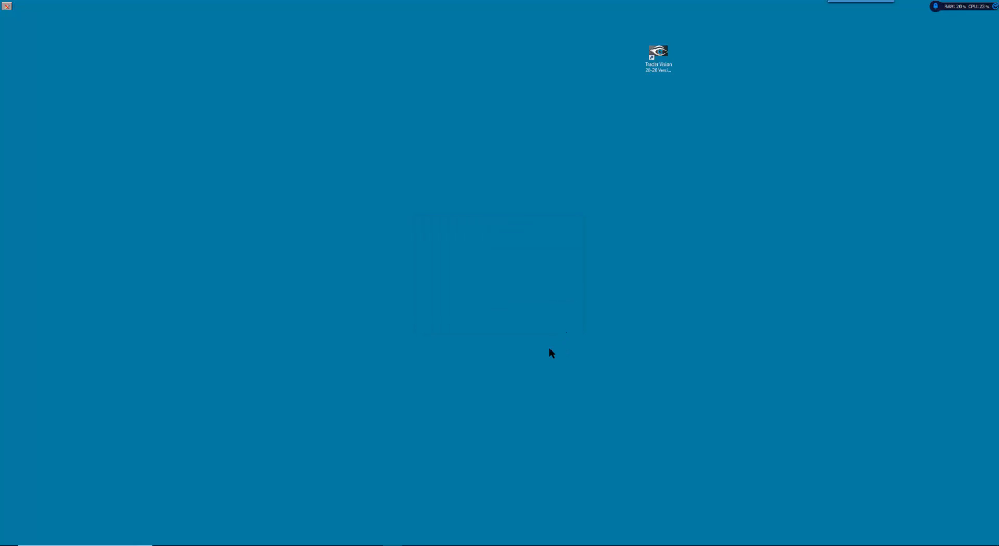
pyautogui.doubleClick(668, 68)
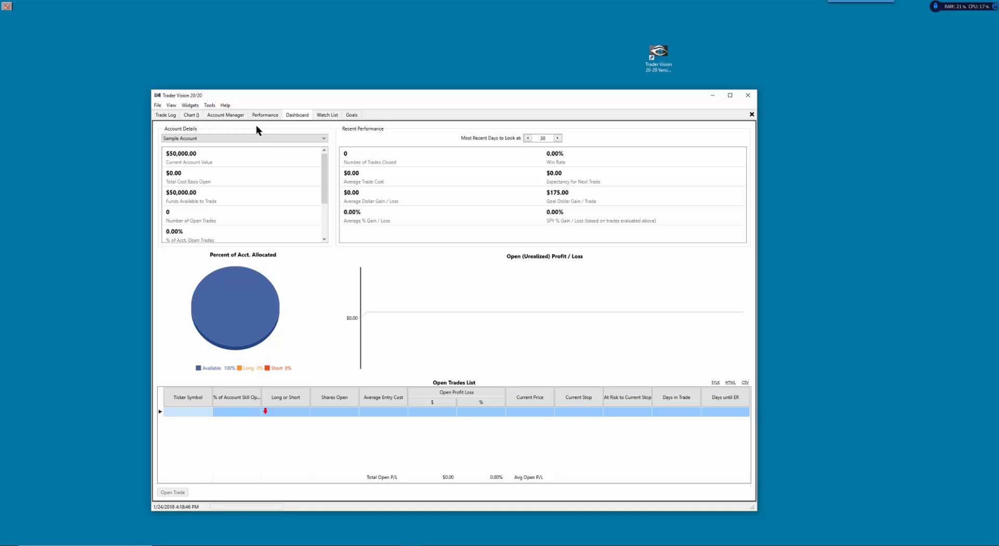
# Step: Set the program's general appearance style to Copper Dark
pyautogui.click(210, 106)
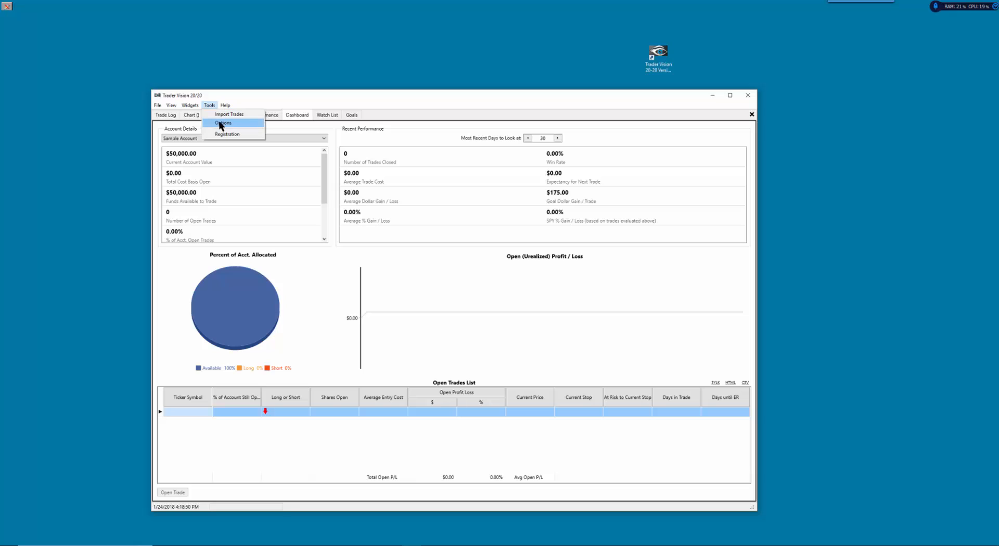
pyautogui.click(221, 124)
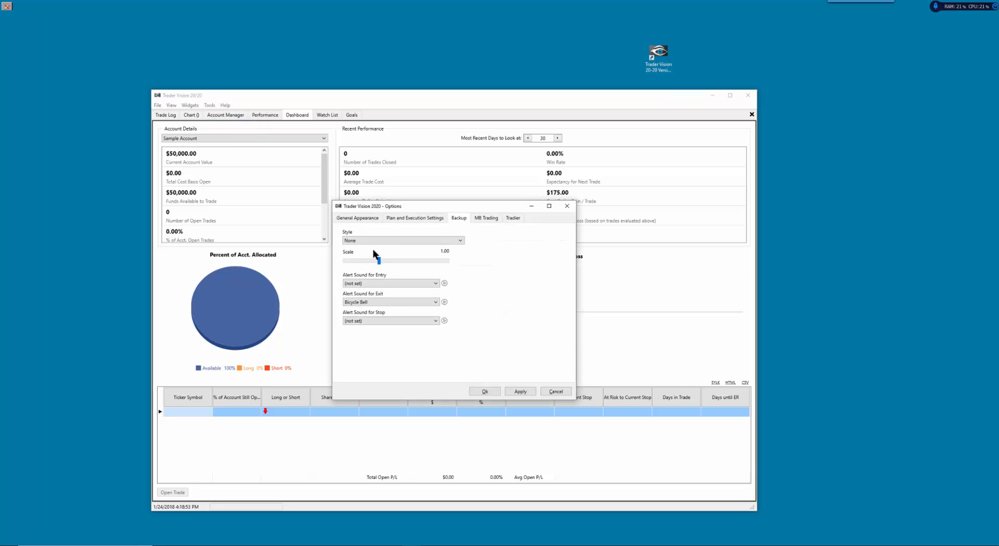
pyautogui.click(401, 241)
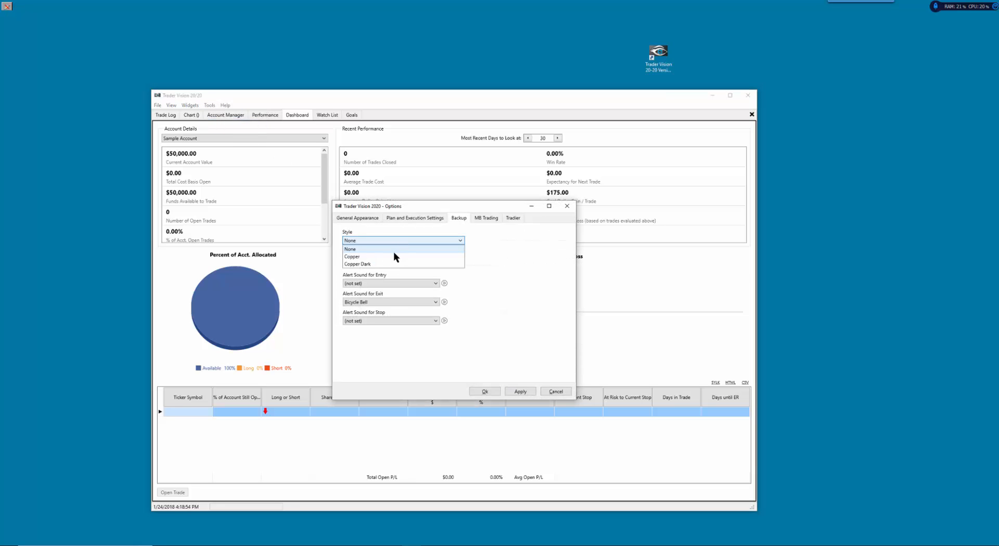
pyautogui.click(367, 264)
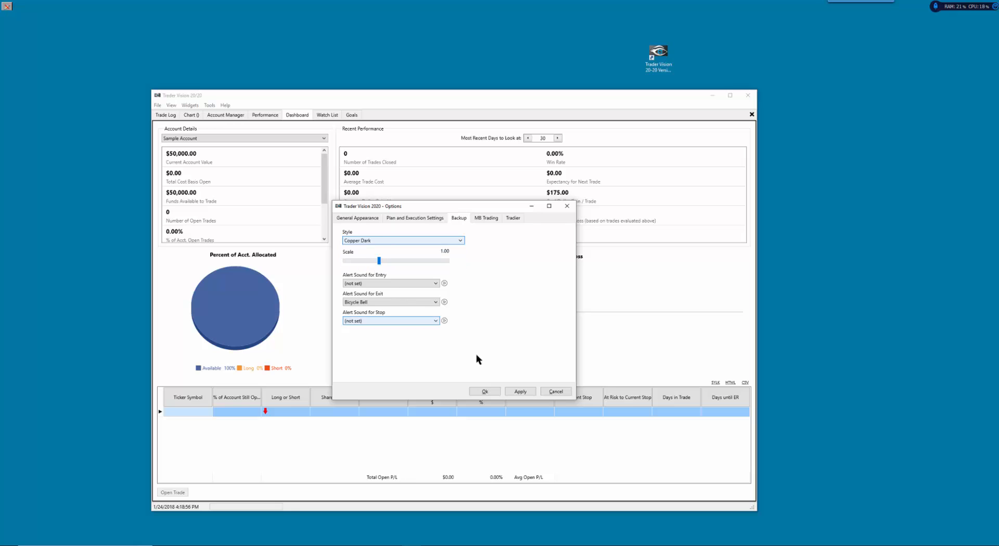
pyautogui.click(520, 392)
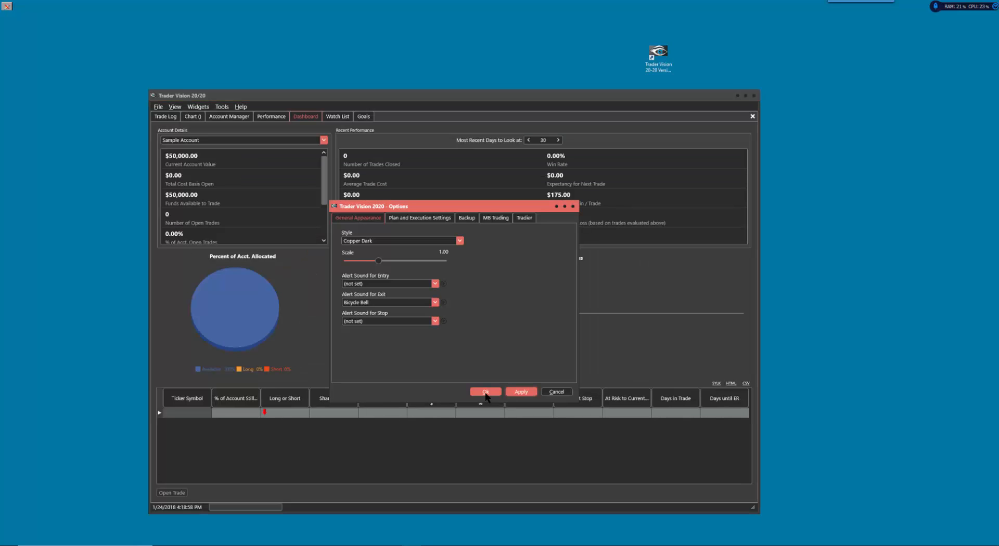
pyautogui.click(484, 393)
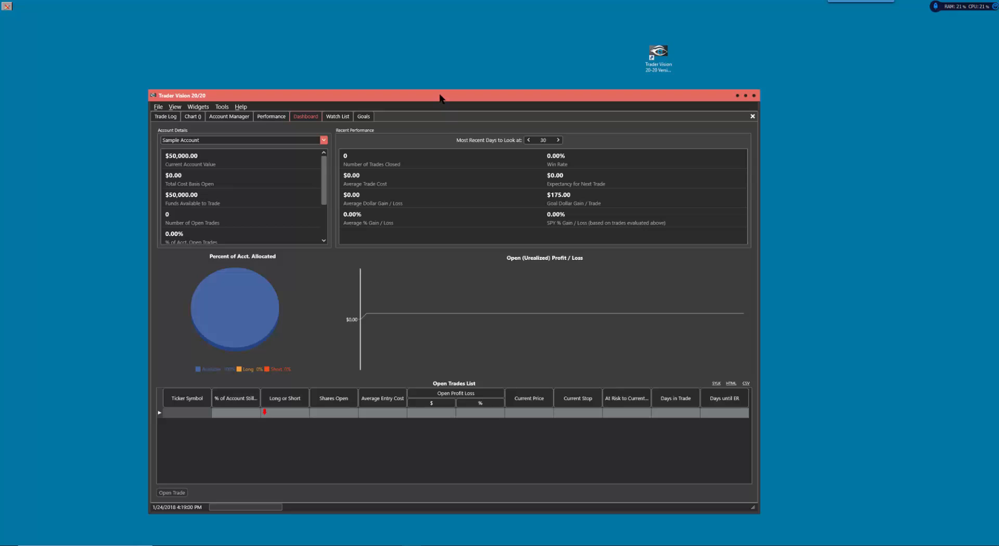
pyautogui.moveTo(438, 98); pyautogui.dragTo(424, 93)
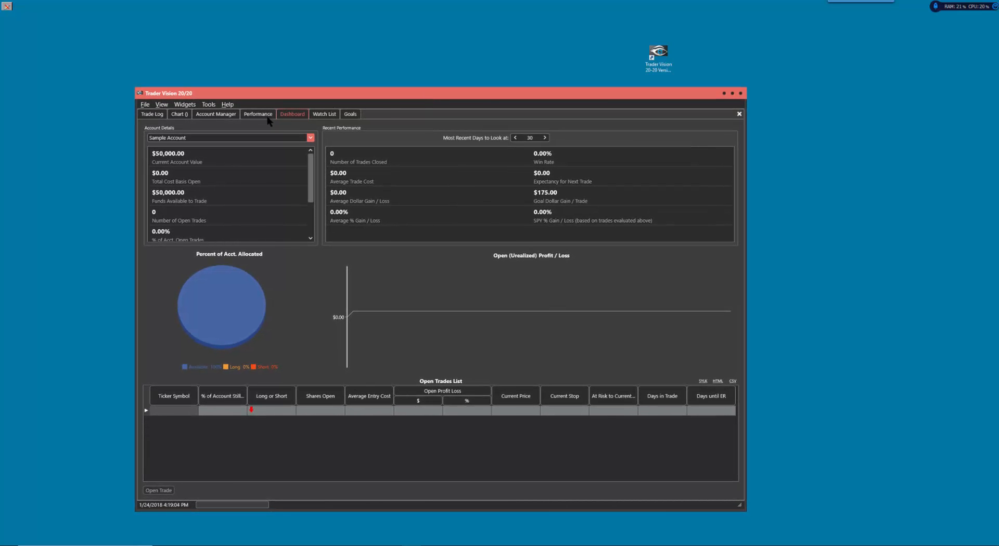
# Step: Review the available transaction kinds in the Account Manager and open the Sample Account's details
pyautogui.click(225, 116)
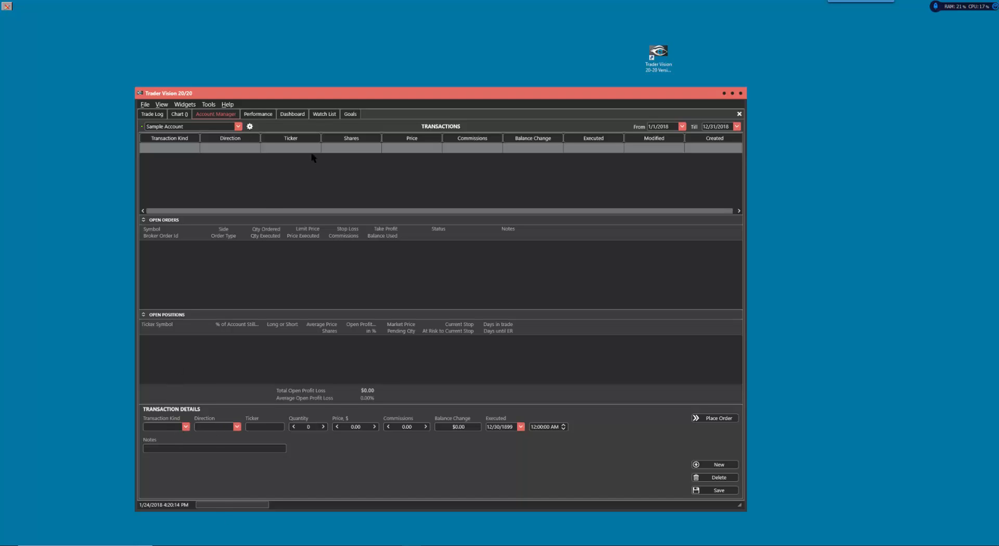
pyautogui.click(185, 427)
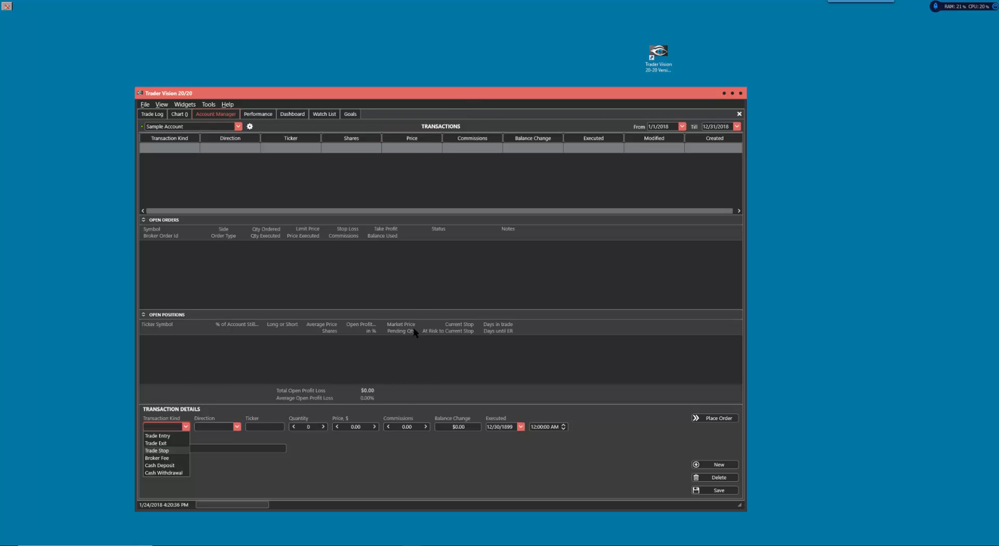
pyautogui.click(381, 470)
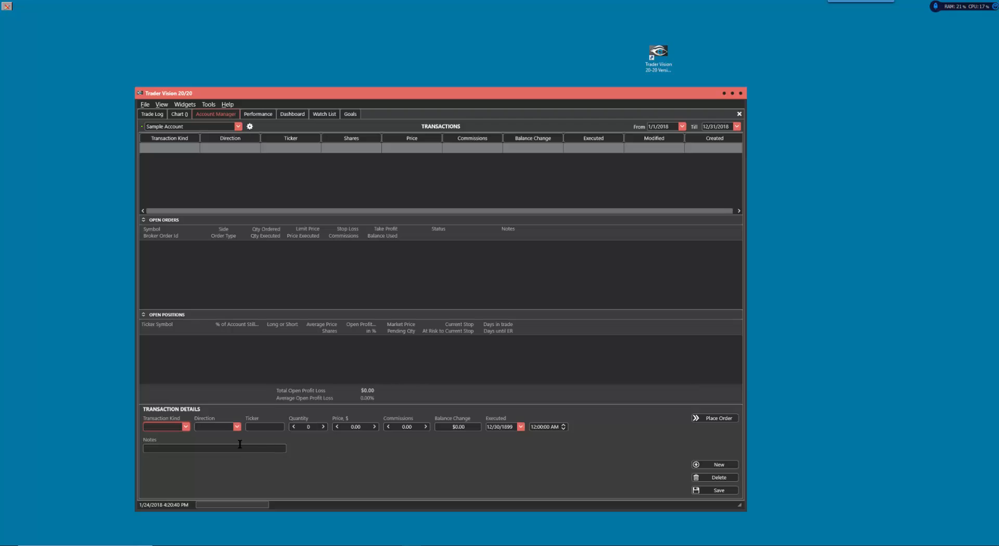
pyautogui.click(185, 427)
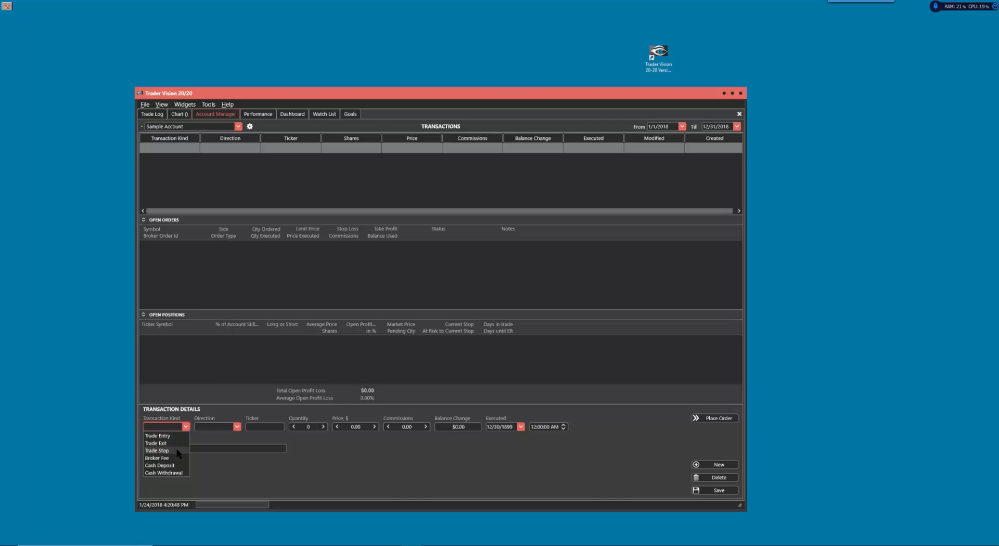
pyautogui.click(242, 445)
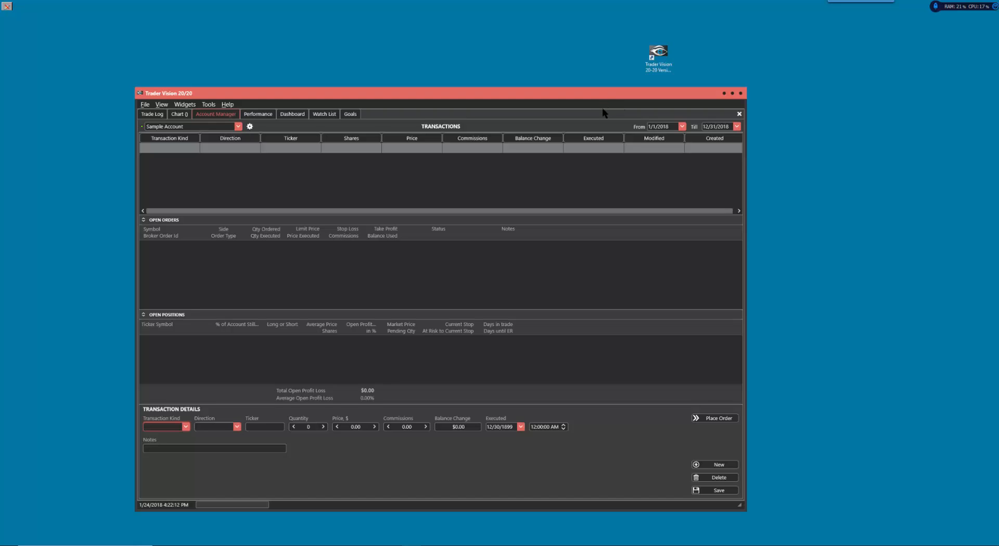
pyautogui.click(249, 127)
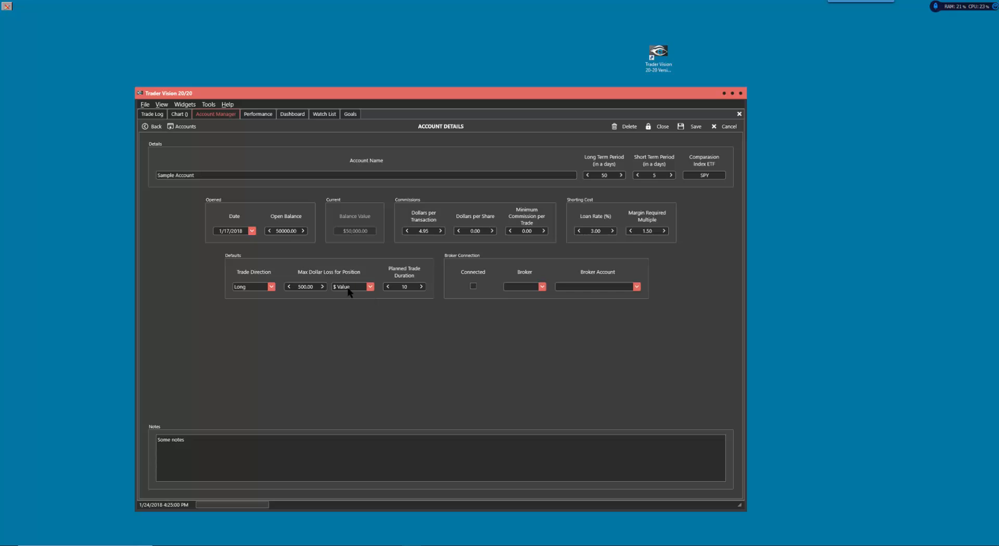
# Step: Try a different unit for the Sample Account's maximum loss per position with a value of 1
pyautogui.click(369, 287)
pyautogui.click(365, 307)
pyautogui.click(297, 285)
pyautogui.click(302, 287)
pyautogui.write('1')
pyautogui.click(395, 289)
# Step: Set the Sample Account's maximum loss per position to 250 as a $ Value and save the account
pyautogui.click(350, 286)
pyautogui.click(360, 289)
pyautogui.click(353, 300)
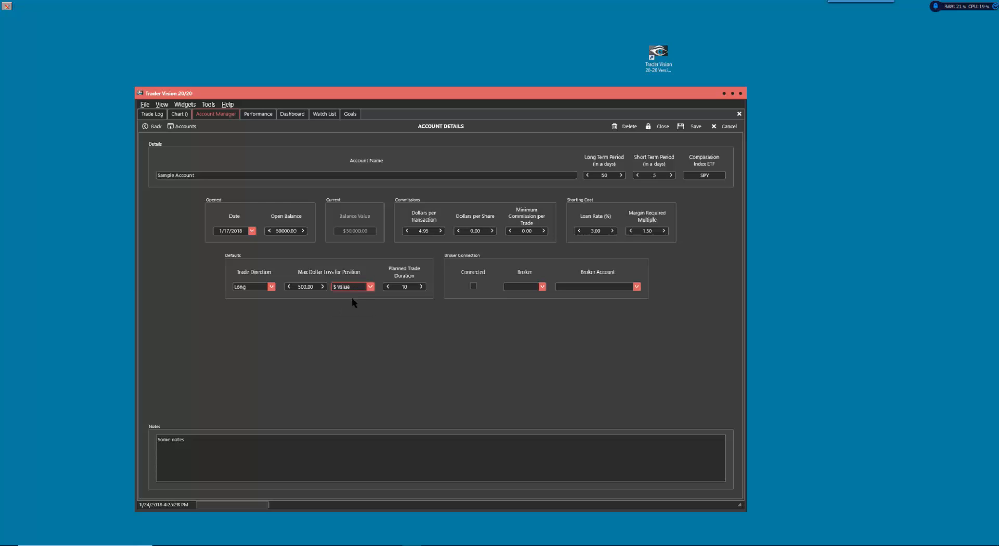
pyautogui.doubleClick(314, 288)
pyautogui.write('250')
pyautogui.click(410, 288)
pyautogui.click(692, 128)
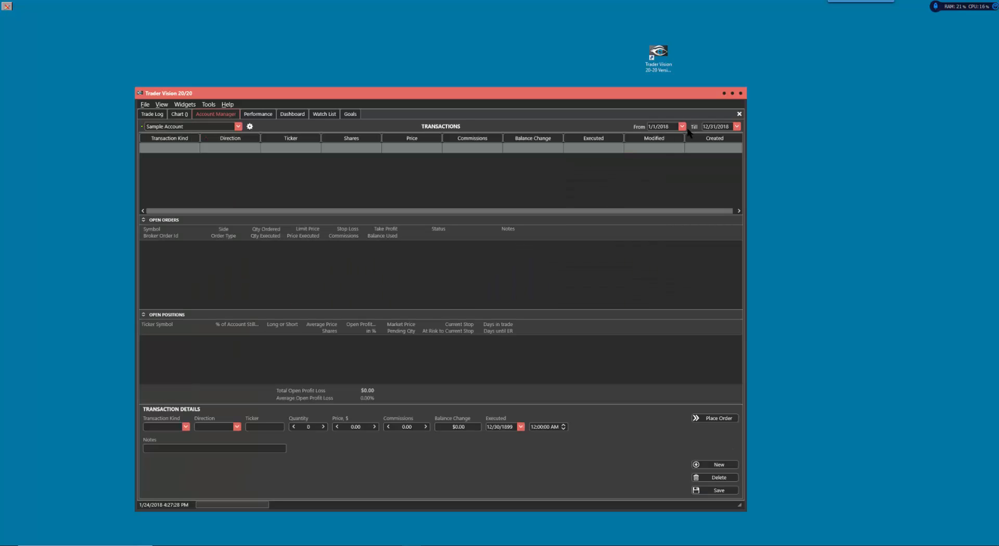
# Step: Create a new account and name it Test Account 1
pyautogui.click(251, 126)
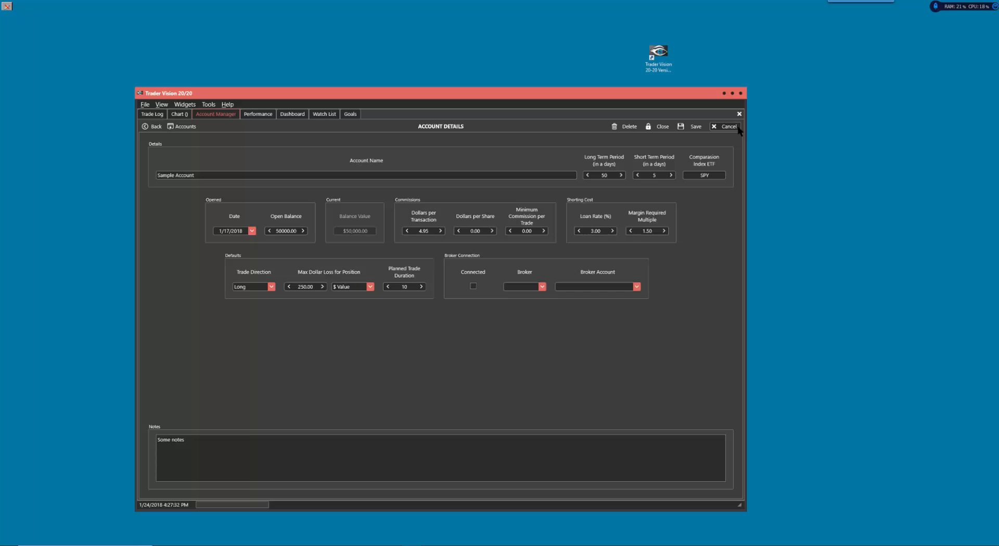
pyautogui.click(184, 128)
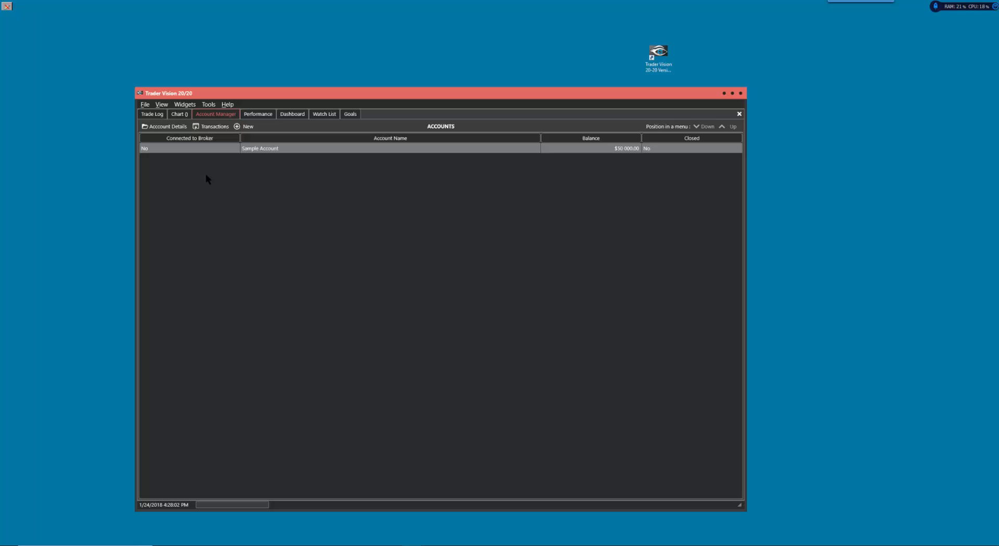
pyautogui.click(244, 129)
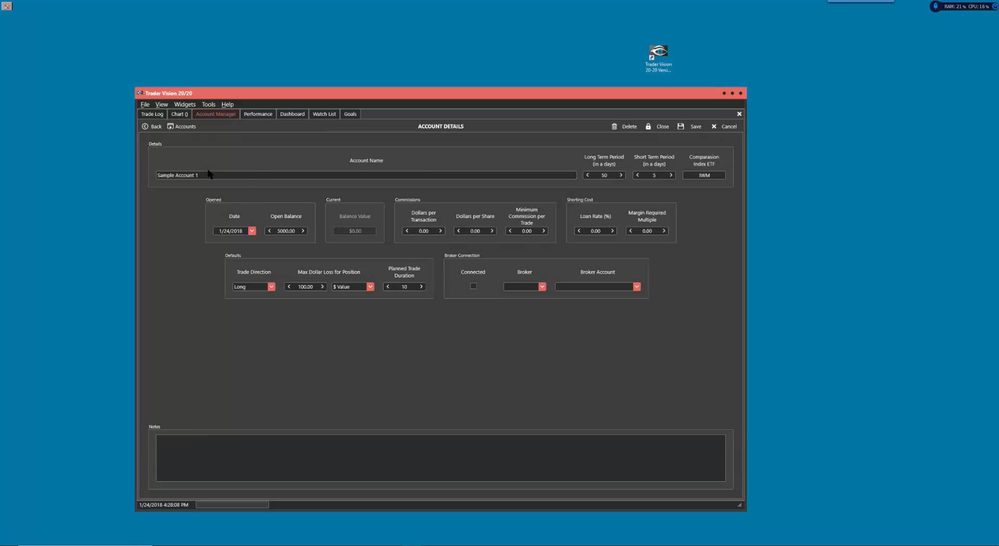
pyautogui.moveTo(202, 175); pyautogui.dragTo(156, 175)
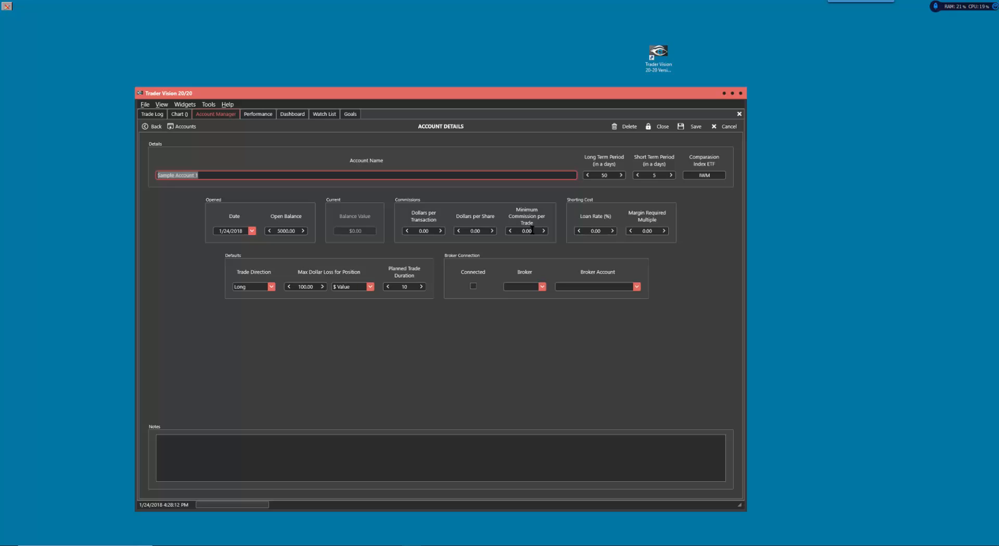
pyautogui.write('Test Accoun')
pyautogui.write(' 1')
pyautogui.click(185, 176)
pyautogui.write('t')
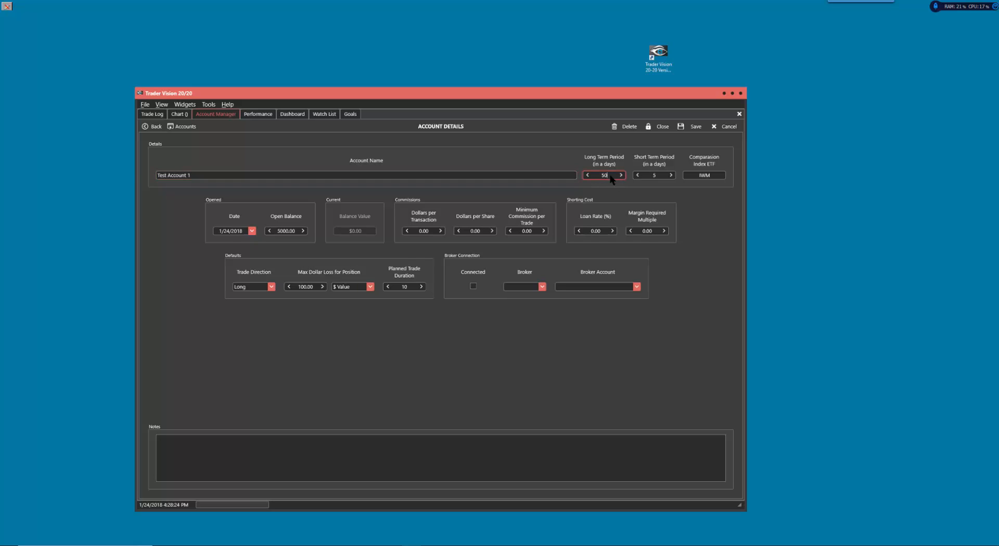
# Step: Set the new account's long term period to 34 days and its short term period to 8 days
pyautogui.click(602, 177)
pyautogui.write('34')
pyautogui.click(658, 175)
pyautogui.write('8')
pyautogui.click(714, 175)
# Step: Set the new account's opening balance to 100000 and its commission to 3.95 dollars per transaction
pyautogui.moveTo(276, 231); pyautogui.dragTo(287, 230)
pyautogui.write('10000')
pyautogui.click(430, 232)
pyautogui.doubleClick(430, 231)
pyautogui.write('3.95')
# Step: Set the new account's shorting cost to a 3% loan rate with a margin required multiple of 2
pyautogui.click(584, 229)
pyautogui.write('3')
pyautogui.click(639, 231)
pyautogui.write('2')
# Step: Set the new account's maximum dollar loss for a position to 250 and save the account
pyautogui.click(302, 287)
pyautogui.write('250')
pyautogui.click(400, 288)
pyautogui.click(695, 129)
# Step: Try reordering the accounts list by moving Sample Account up and back down
pyautogui.click(252, 127)
pyautogui.click(182, 127)
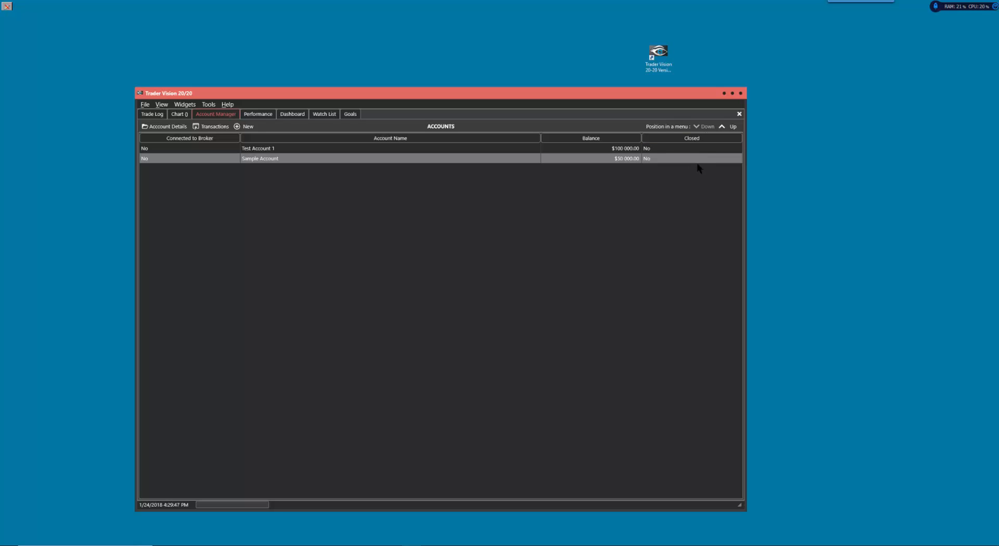
pyautogui.click(721, 127)
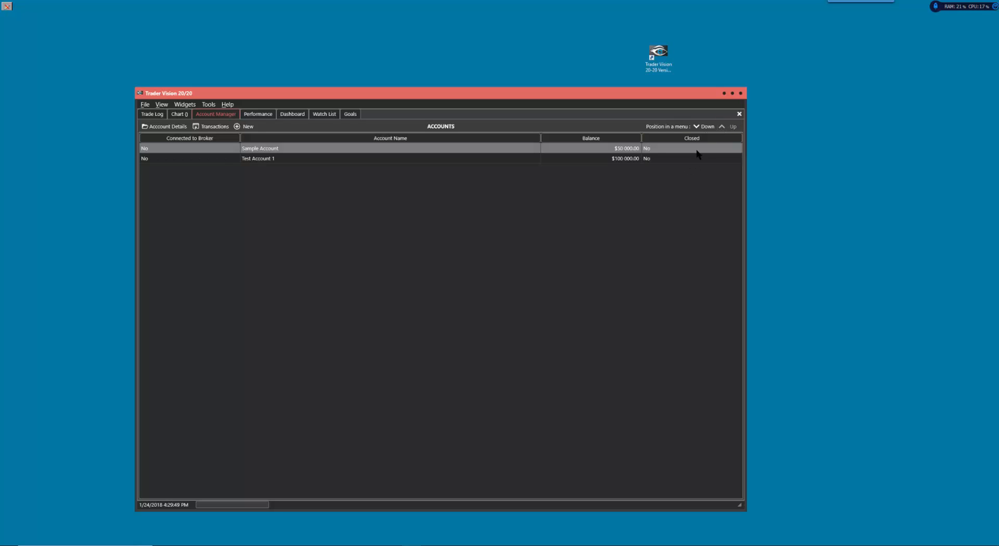
pyautogui.click(704, 127)
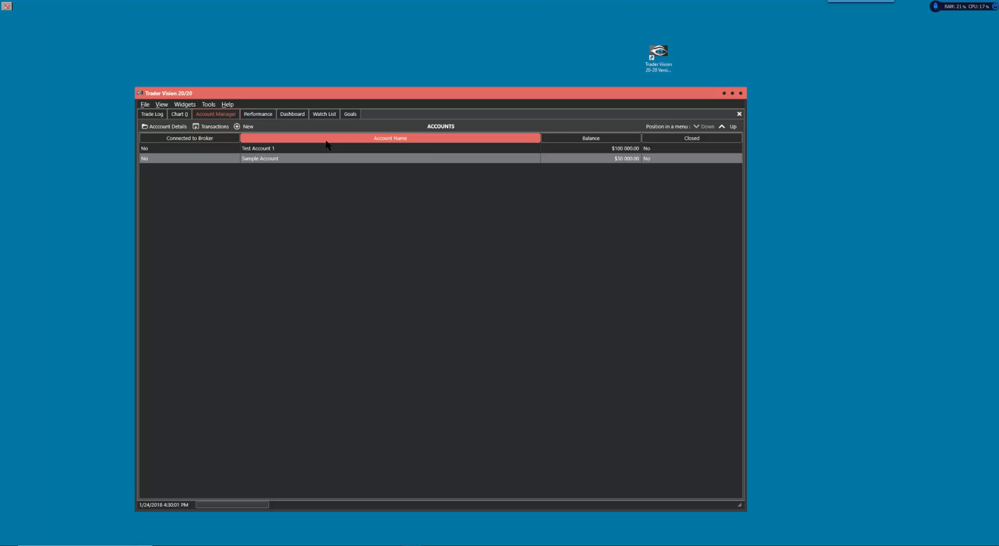
# Step: Look through the Sample Account's details, the accounts list and the transactions view, and dismiss the options dialog without changes
pyautogui.click(177, 128)
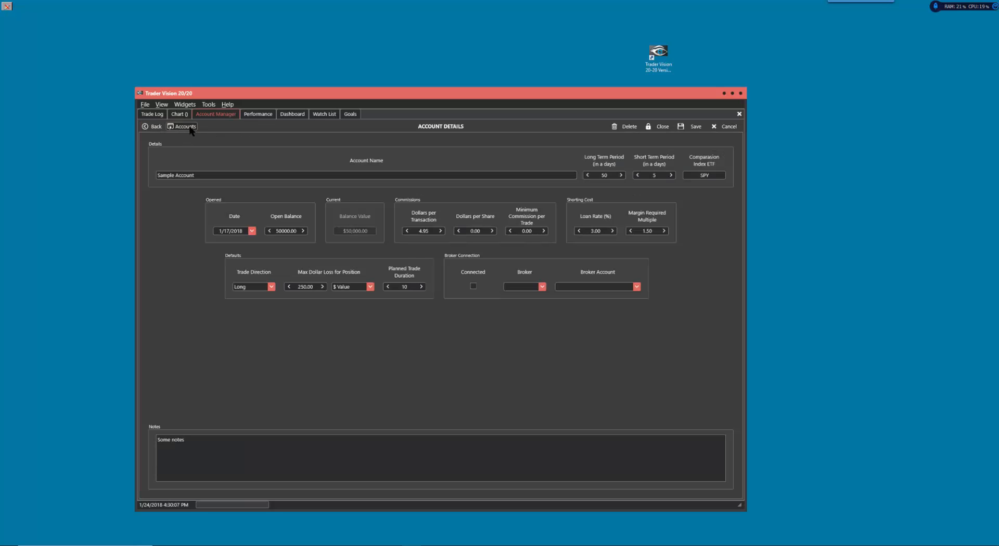
pyautogui.click(190, 130)
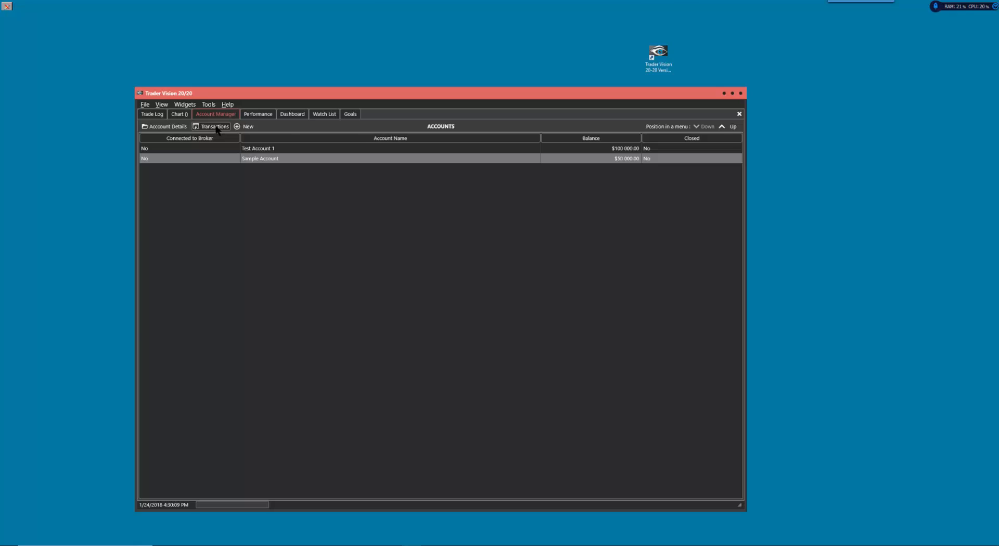
pyautogui.click(218, 130)
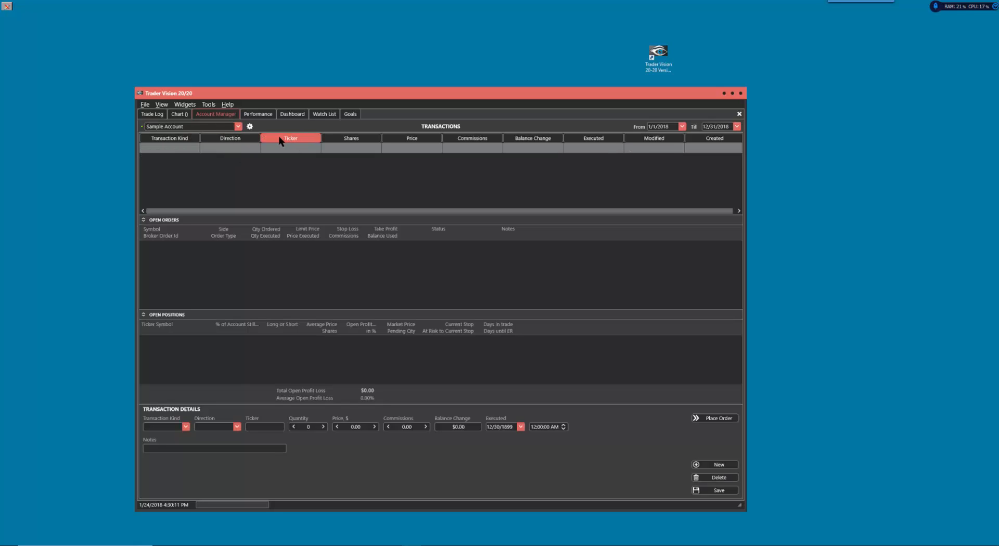
pyautogui.click(250, 127)
pyautogui.click(188, 130)
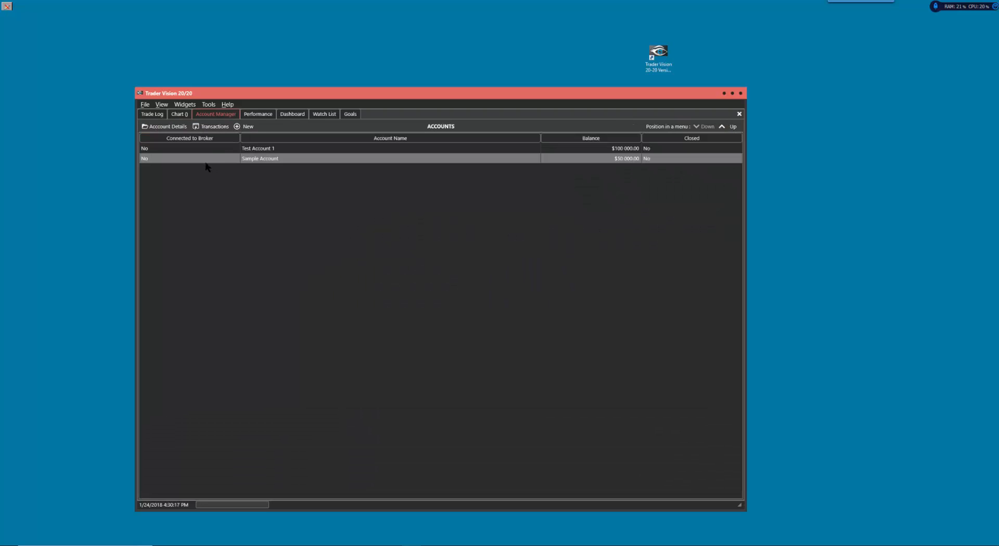
pyautogui.click(163, 127)
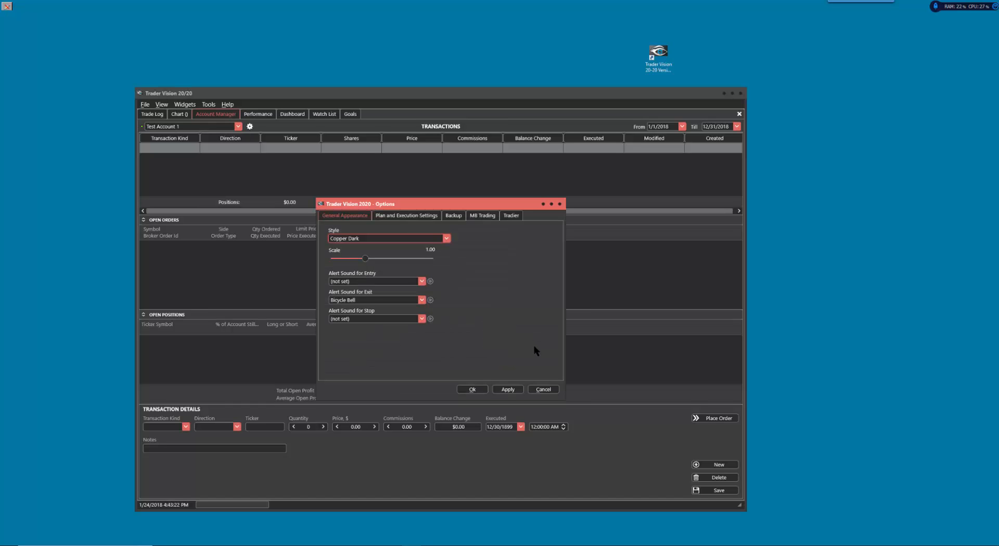
pyautogui.click(544, 389)
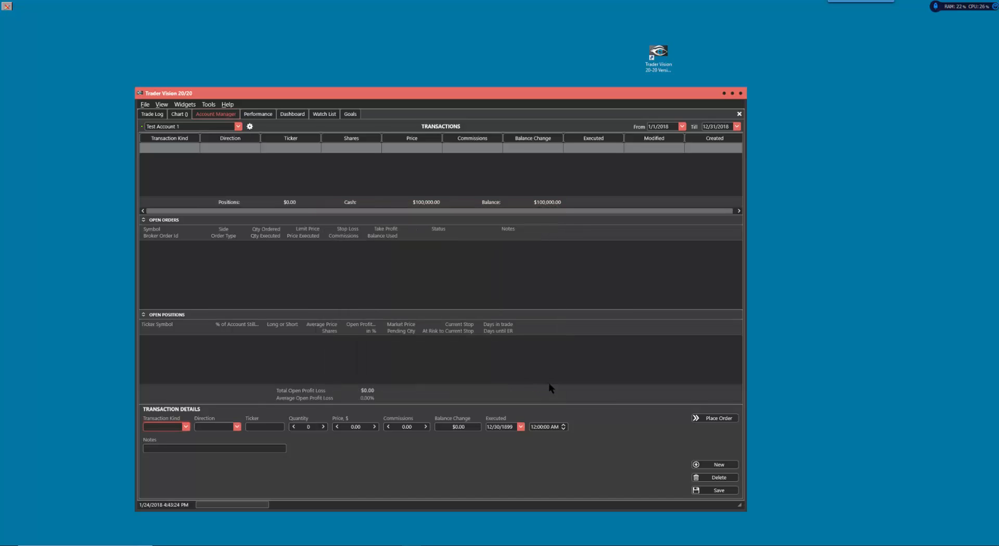